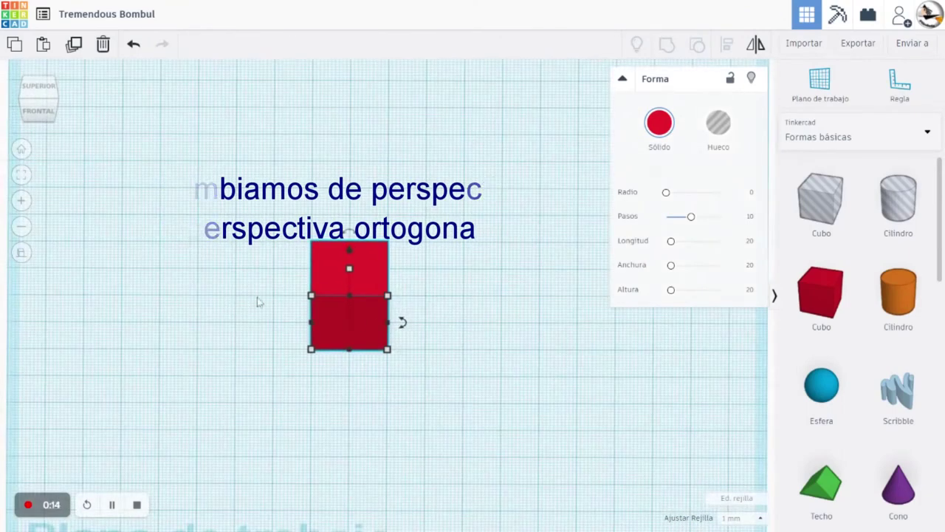
# Step: Duplicate the red cube into a row of three, and copy that row twice at 20 mm spacing to form a 3×3 base
pyautogui.keyDown('alt'); pyautogui.moveTo(362, 319); pyautogui.dragTo(515, 333); pyautogui.keyUp('alt')
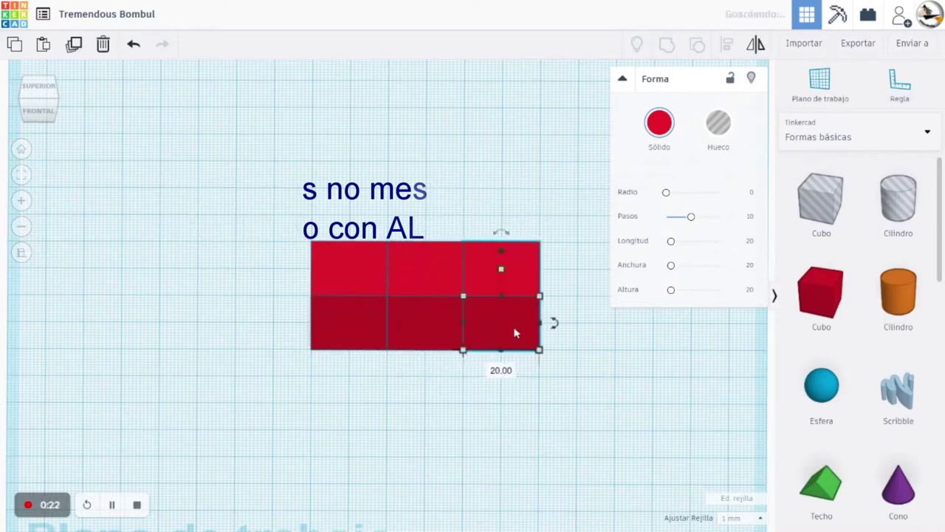
pyautogui.keyDown('shift'); pyautogui.click(428, 318); pyautogui.keyUp('shift')
pyautogui.keyDown('shift'); pyautogui.click(373, 314); pyautogui.keyUp('shift')
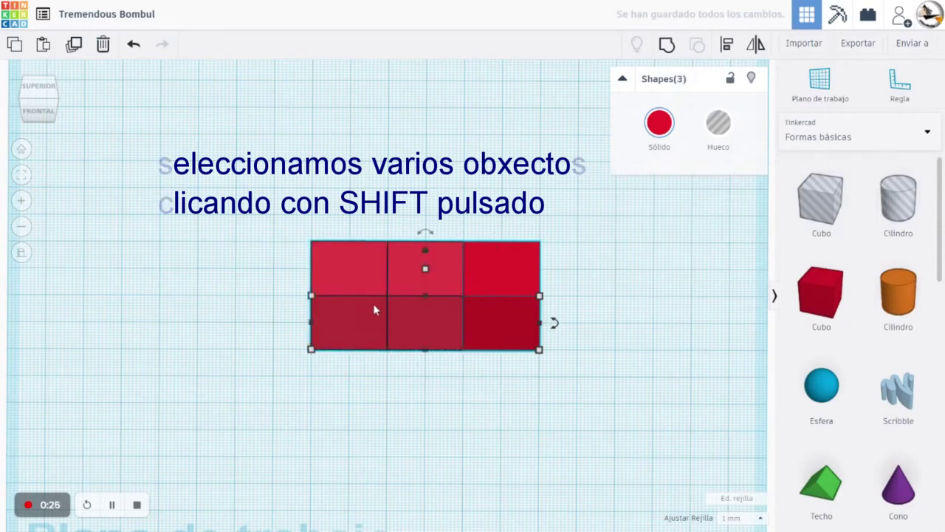
pyautogui.keyDown('alt'); pyautogui.moveTo(373, 312); pyautogui.dragTo(386, 260); pyautogui.keyUp('alt')
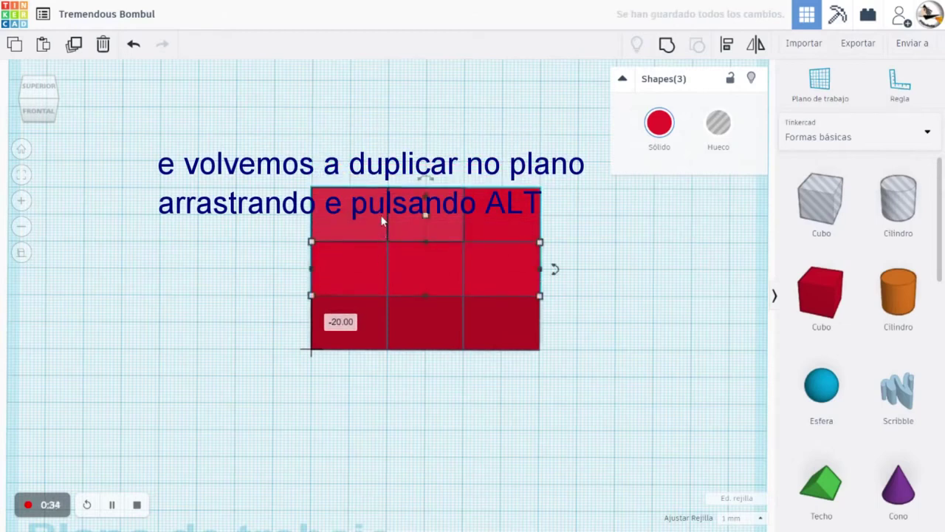
pyautogui.keyDown('alt'); pyautogui.moveTo(370, 232); pyautogui.dragTo(372, 172); pyautogui.keyUp('alt')
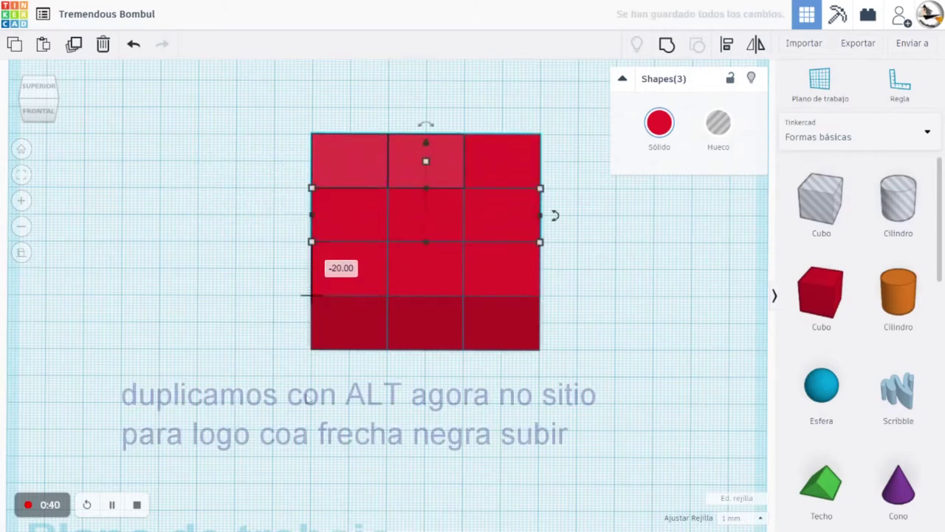
# Step: Duplicate the back row of three cubes in place and raise the copy 20 mm on top of the base
pyautogui.moveTo(299, 416); pyautogui.dragTo(355, 299, button='right')
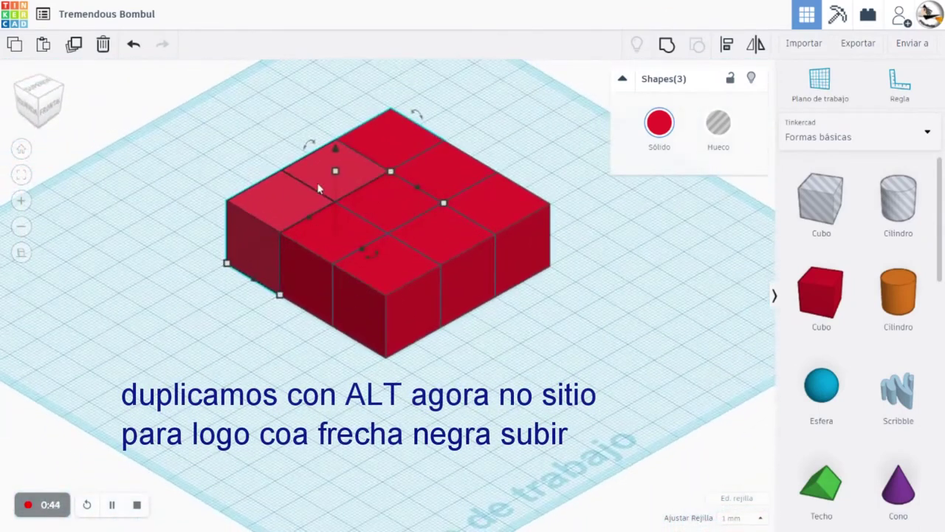
pyautogui.moveTo(304, 200)
pyautogui.keyDown('alt'); pyautogui.mouseDown()
pyautogui.moveTo(291, 197)
pyautogui.moveTo(299, 199)
pyautogui.mouseUp(); pyautogui.keyUp('alt')
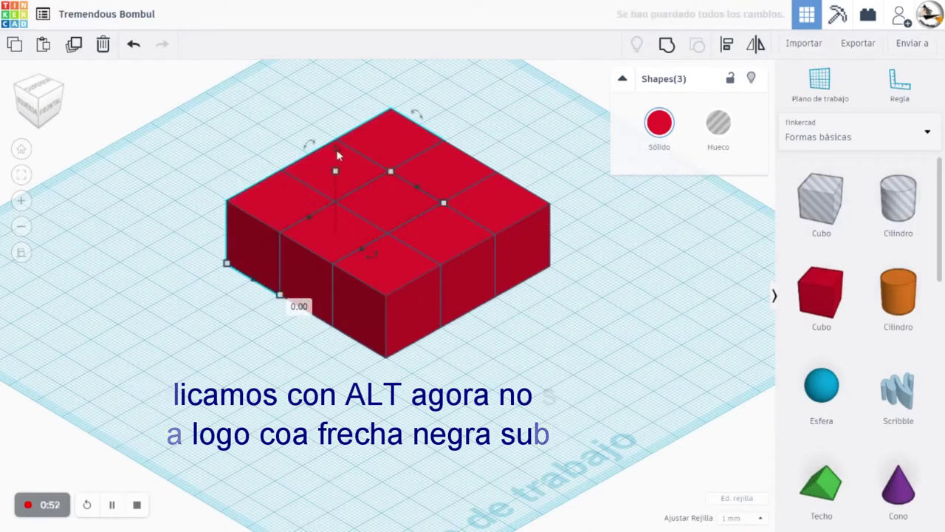
pyautogui.moveTo(337, 154); pyautogui.dragTo(348, 93)
pyautogui.scroll(-2, 377, 241)
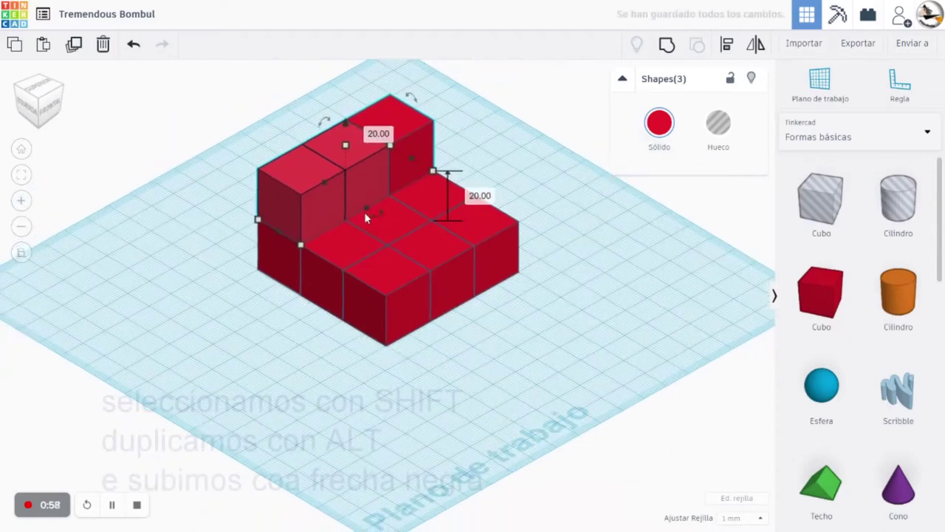
pyautogui.keyDown('shift'); pyautogui.click(363, 149); pyautogui.keyUp('shift')
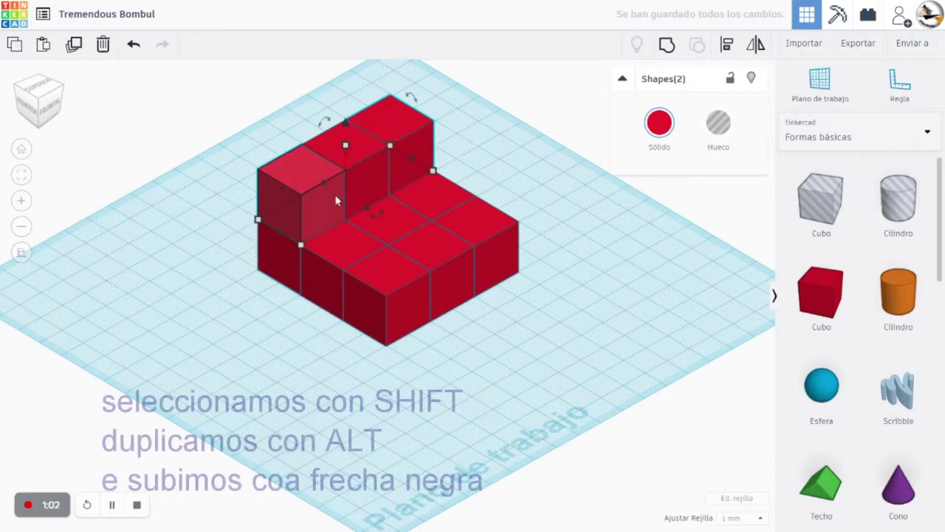
pyautogui.click(206, 205)
pyautogui.click(282, 184)
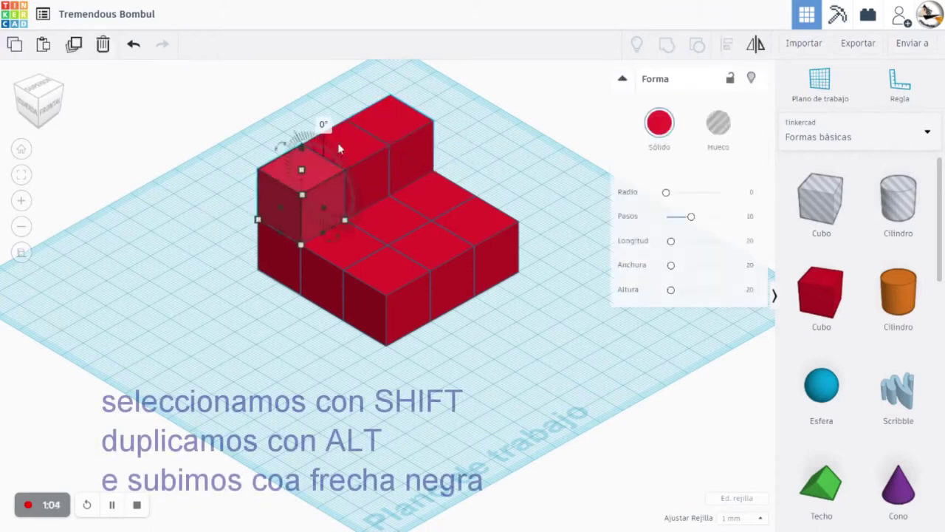
pyautogui.keyDown('shift'); pyautogui.click(346, 148); pyautogui.keyUp('shift')
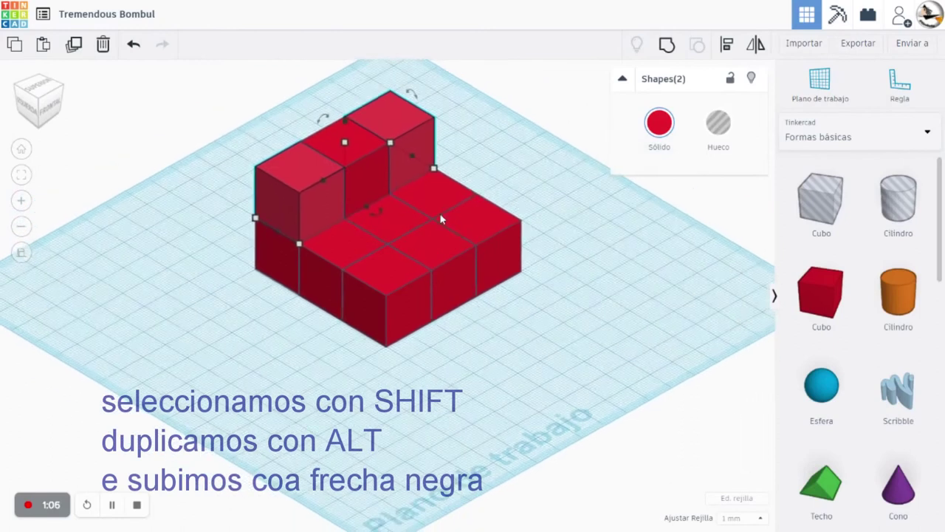
pyautogui.scroll(-2, 439, 219)
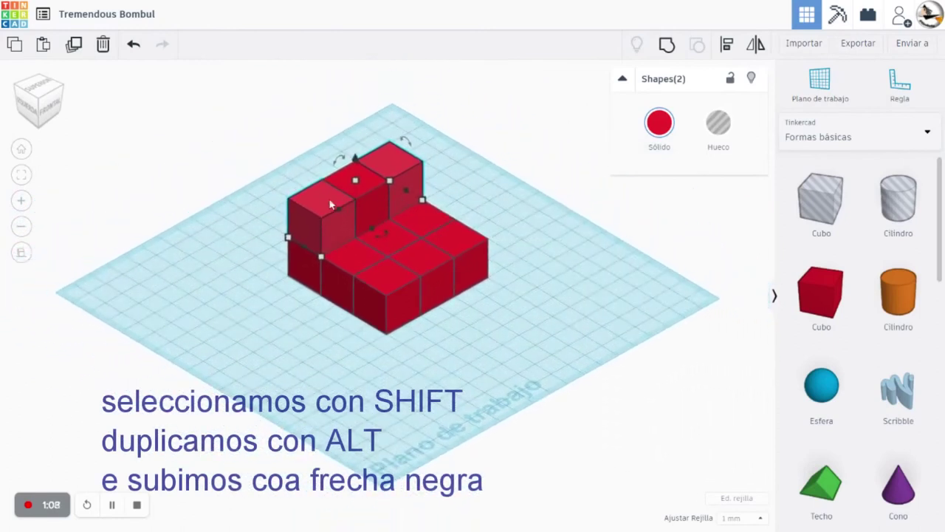
pyautogui.keyDown('alt'); pyautogui.moveTo(330, 204); pyautogui.dragTo(333, 202); pyautogui.keyUp('alt')
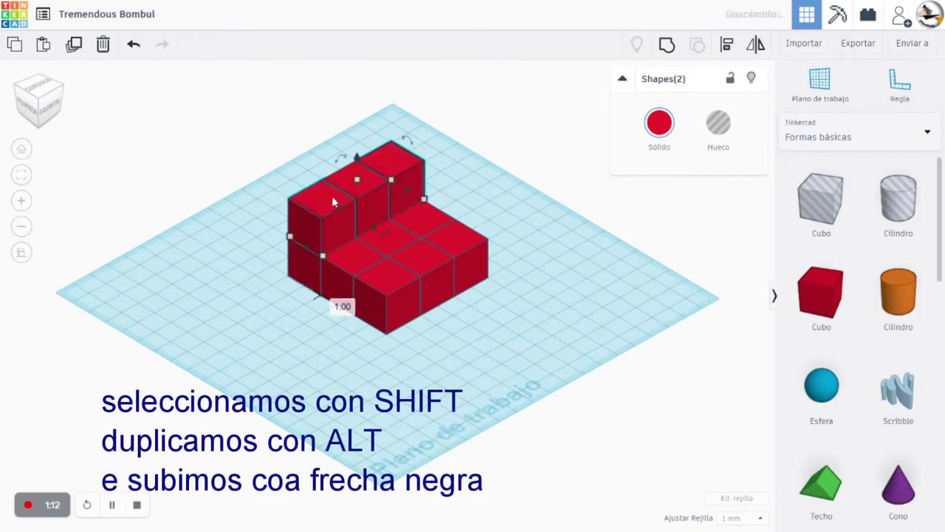
pyautogui.scroll(4, 333, 202)
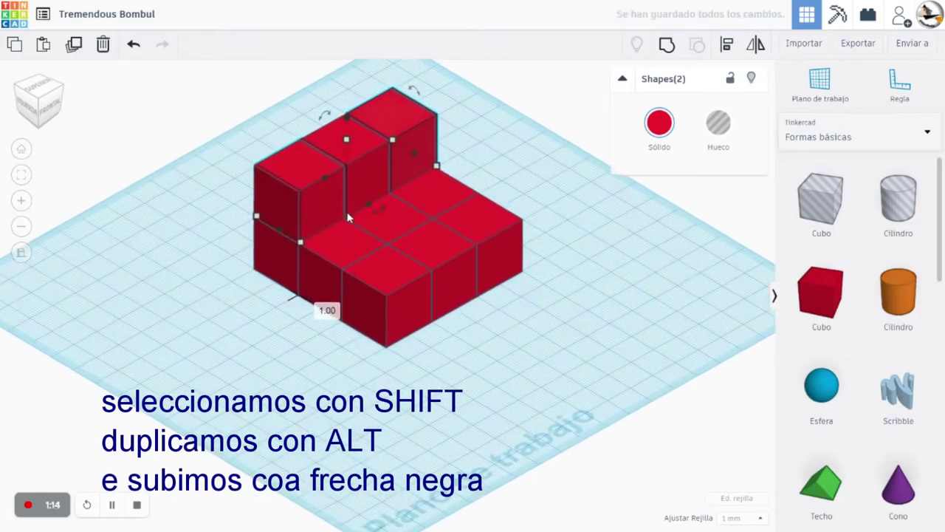
pyautogui.click(306, 137)
pyautogui.moveTo(308, 142); pyautogui.dragTo(315, 139)
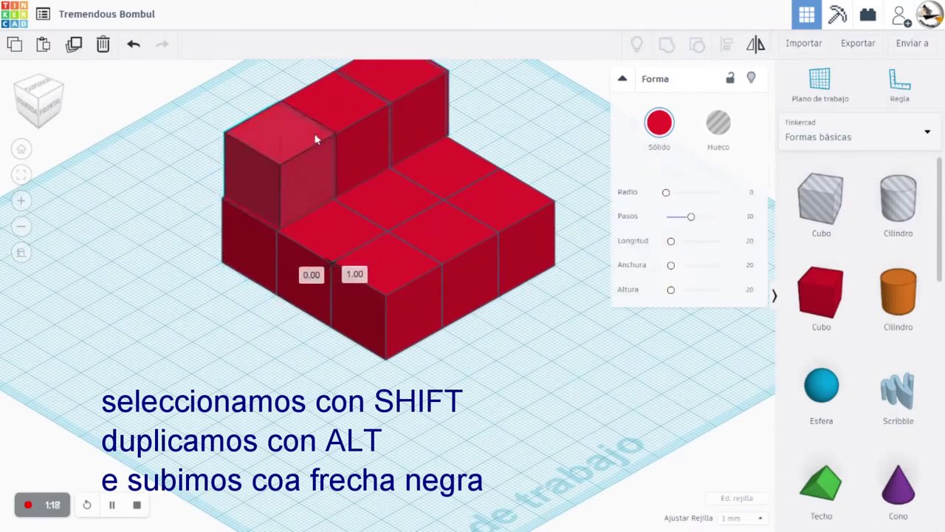
pyautogui.hotkey('ctrl', 'z')
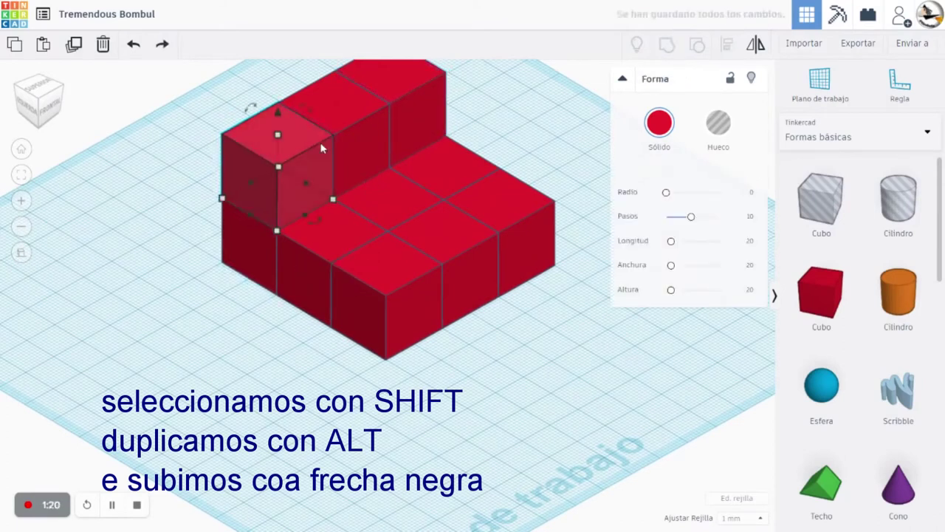
# Step: Duplicate the two end cubes of the second layer in place and raise the copies one cube height as corner towers
pyautogui.keyDown('shift'); pyautogui.click(321, 144); pyautogui.keyUp('shift')
pyautogui.keyDown('shift'); pyautogui.click(319, 141); pyautogui.keyUp('shift')
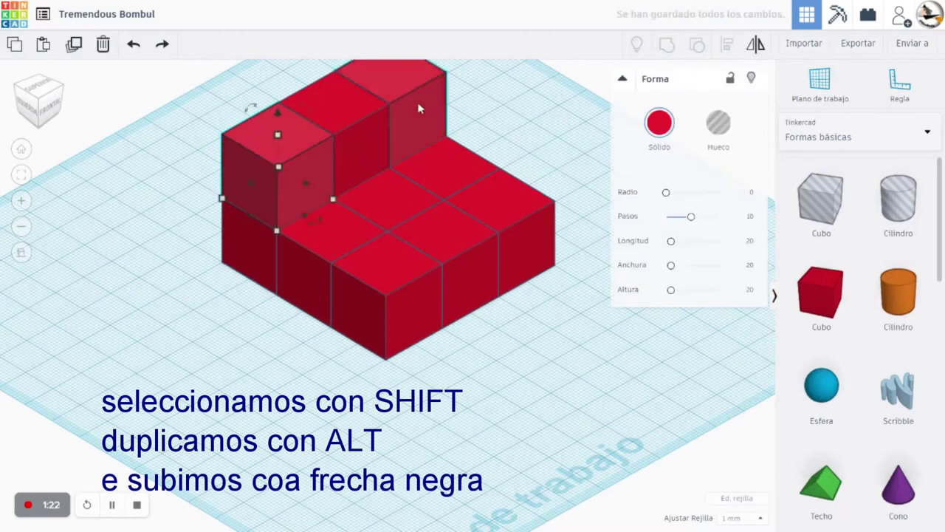
pyautogui.keyDown('shift'); pyautogui.click(413, 133); pyautogui.keyUp('shift')
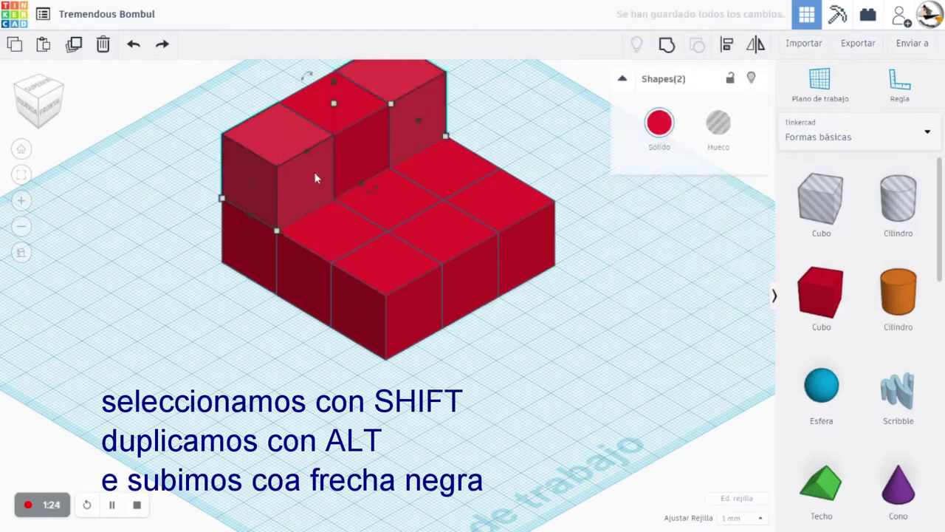
pyautogui.moveTo(315, 178)
pyautogui.keyDown('alt'); pyautogui.mouseDown()
pyautogui.moveTo(308, 171)
pyautogui.moveTo(315, 173)
pyautogui.mouseUp(); pyautogui.keyUp('alt')
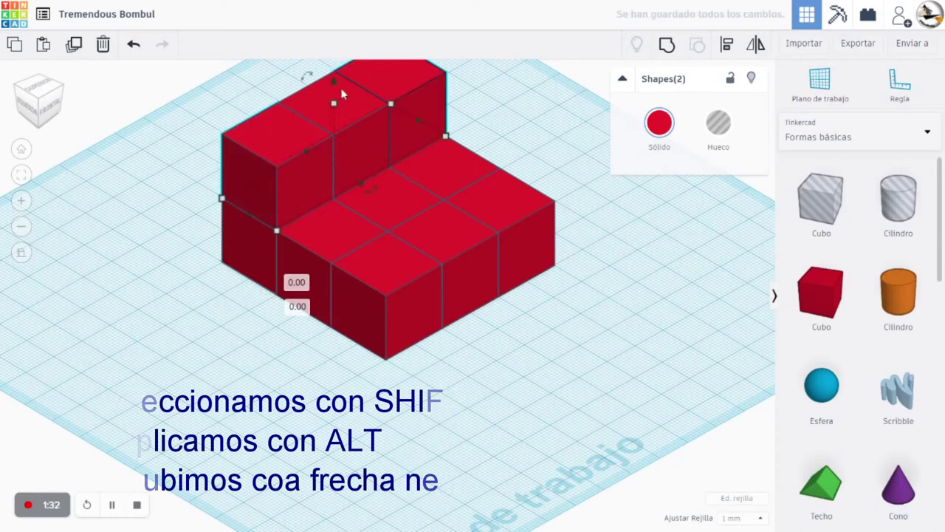
pyautogui.scroll(3, 369, 152)
pyautogui.scroll(-4, 367, 151)
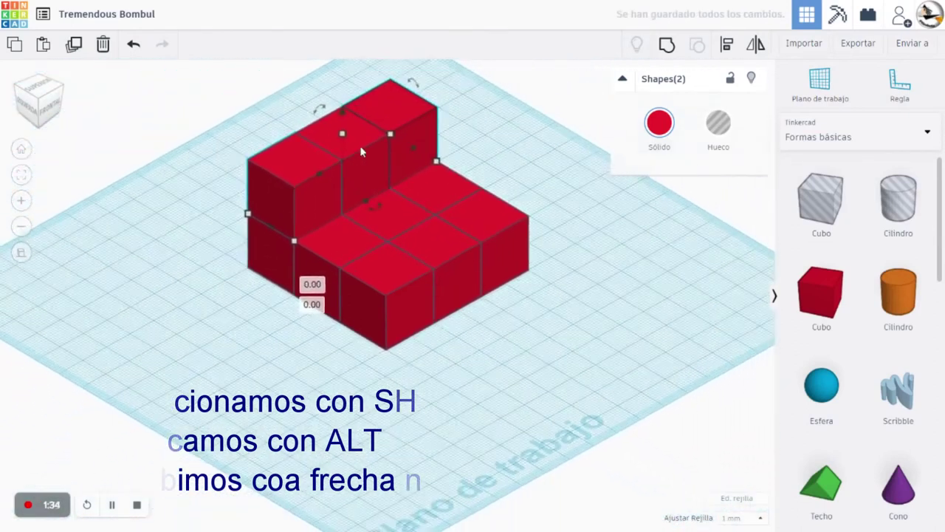
pyautogui.scroll(-2, 361, 151)
pyautogui.scroll(-2, 358, 151)
pyautogui.moveTo(354, 153); pyautogui.dragTo(351, 110)
pyautogui.click(764, 334)
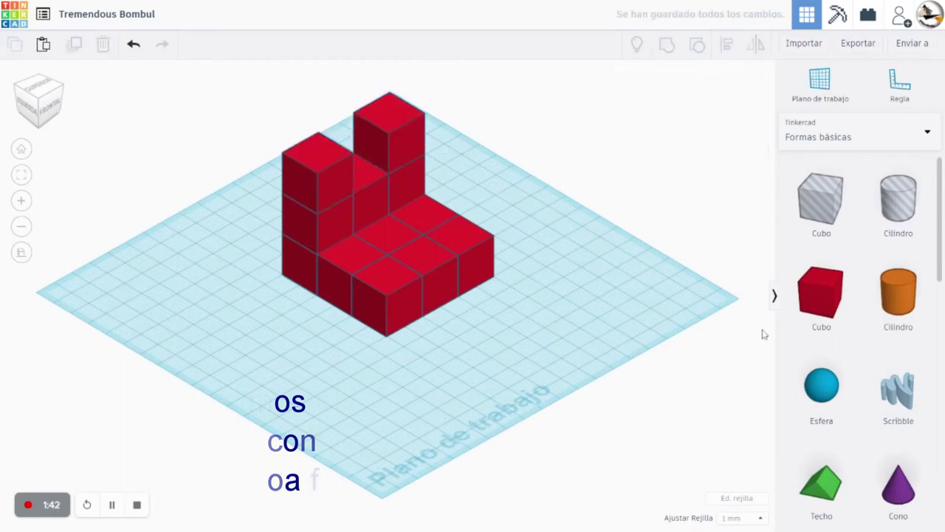
# Step: Add a wedge (Cuña) in front of the cubes and rotate it 180° on the workplane, viewed from above
pyautogui.scroll(-5, 853, 322)
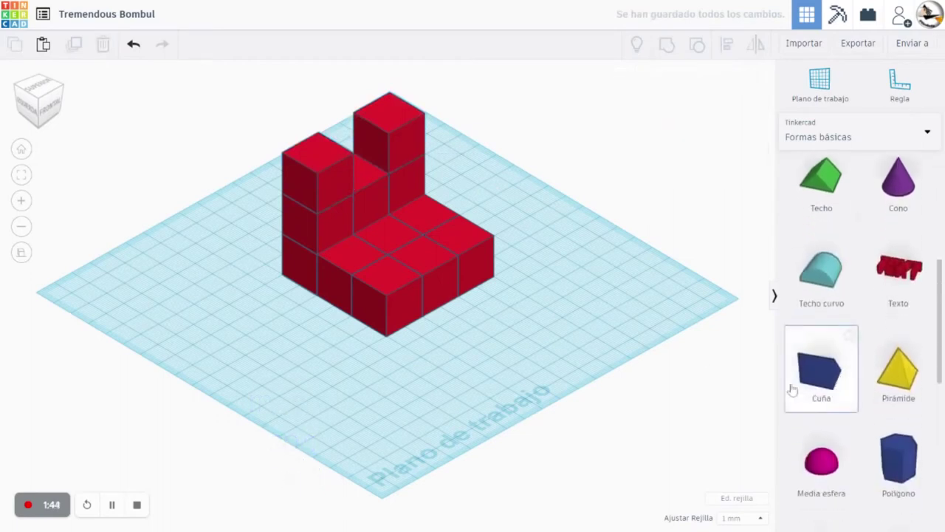
pyautogui.moveTo(818, 381); pyautogui.dragTo(494, 358)
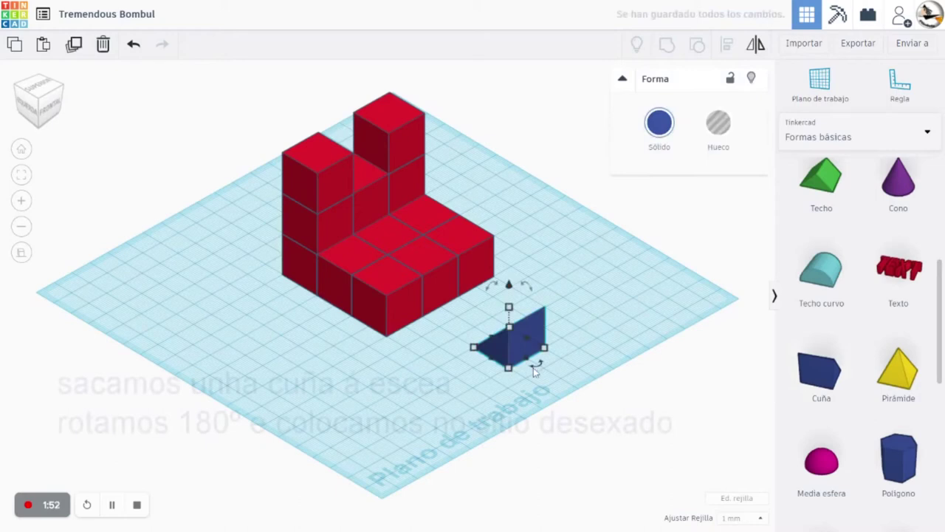
pyautogui.moveTo(536, 370); pyautogui.dragTo(528, 290)
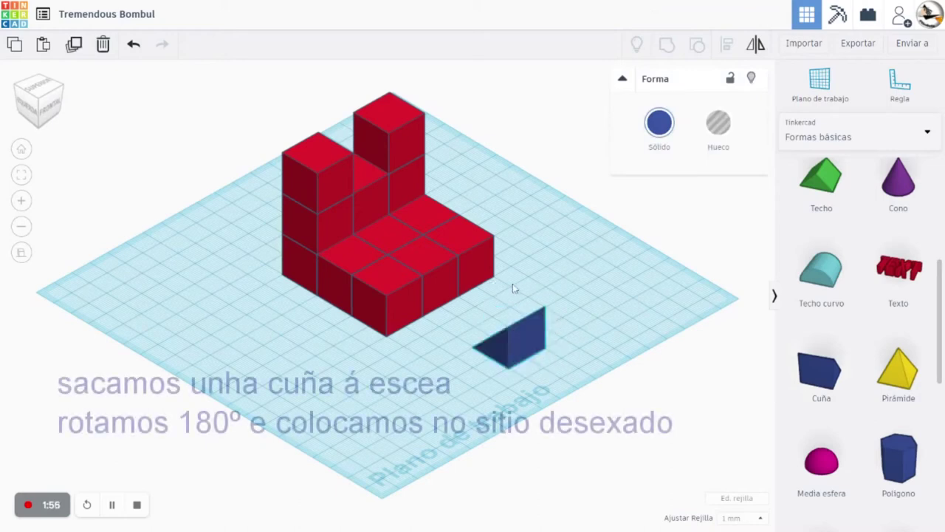
pyautogui.moveTo(539, 363); pyautogui.dragTo(506, 282)
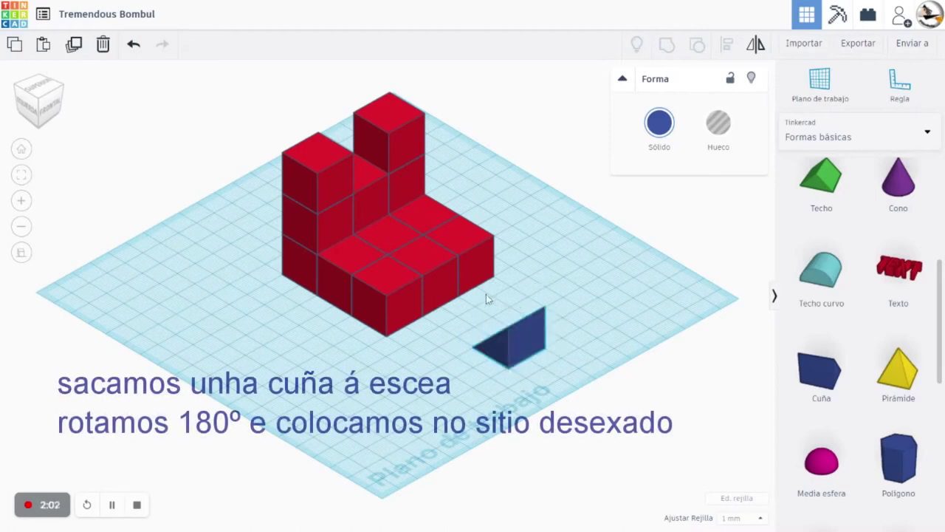
pyautogui.click(542, 340)
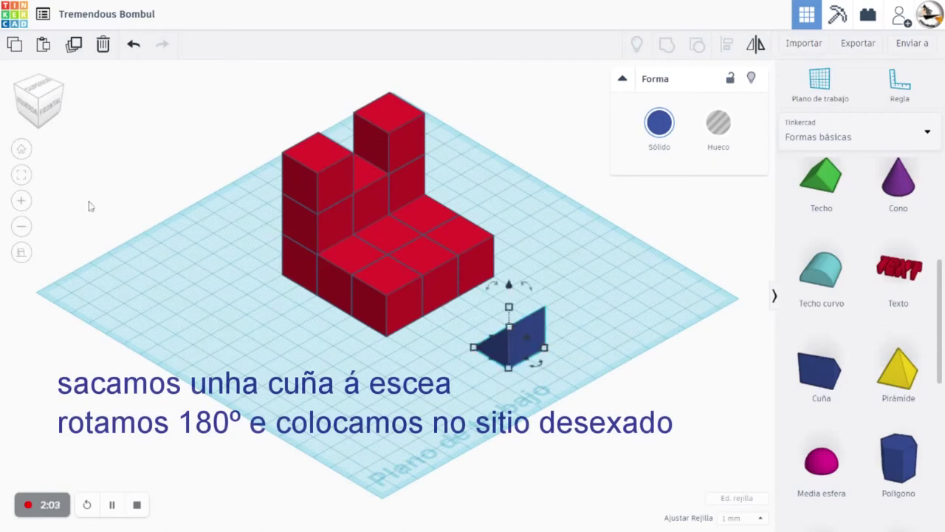
pyautogui.click(38, 87)
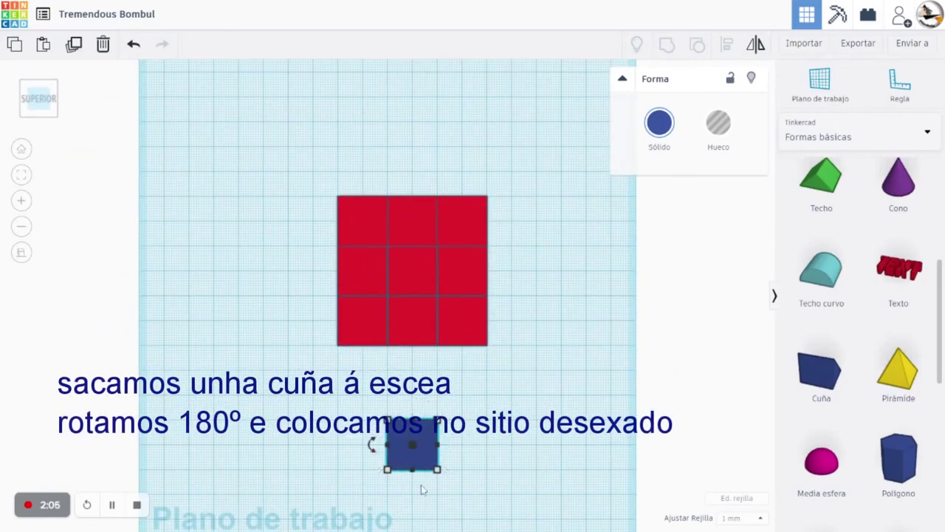
pyautogui.moveTo(417, 488)
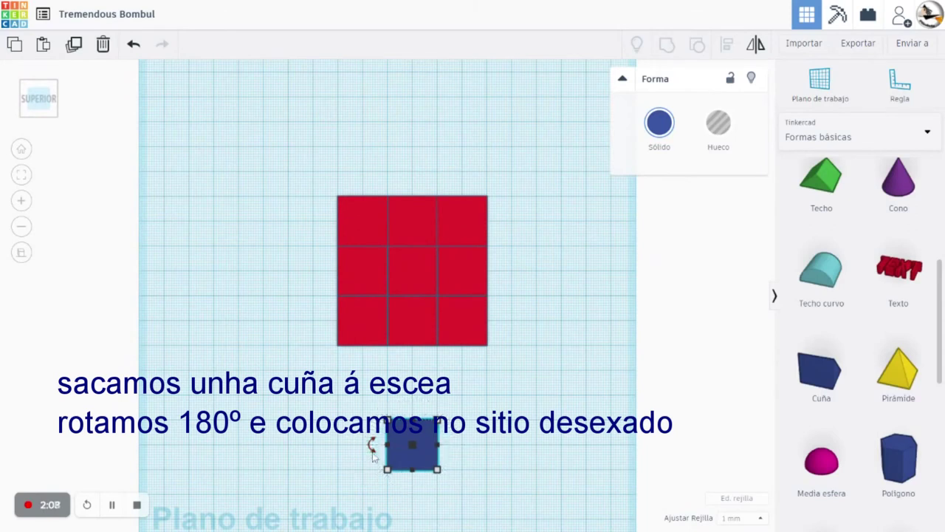
pyautogui.moveTo(385, 462); pyautogui.dragTo(468, 473)
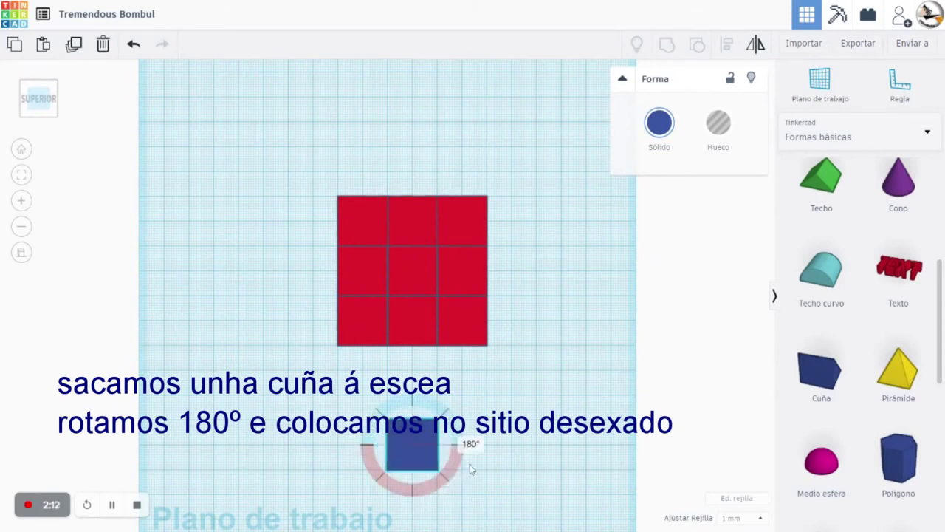
pyautogui.moveTo(500, 500); pyautogui.dragTo(601, 386, button='right')
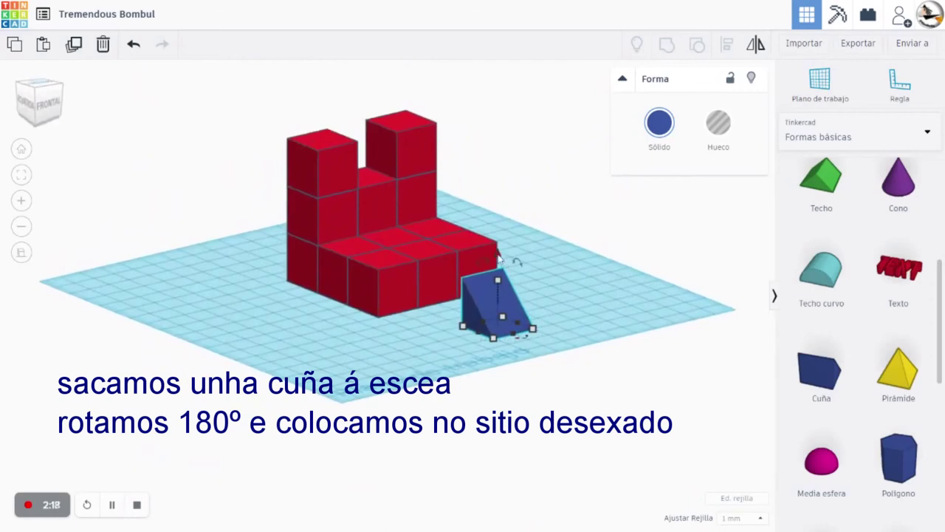
# Step: Raise the wedge 20 mm and move it onto the base's centre cube, against the middle cube of the second layer
pyautogui.moveTo(498, 257); pyautogui.dragTo(501, 210)
pyautogui.moveTo(417, 352); pyautogui.dragTo(531, 362, button='right')
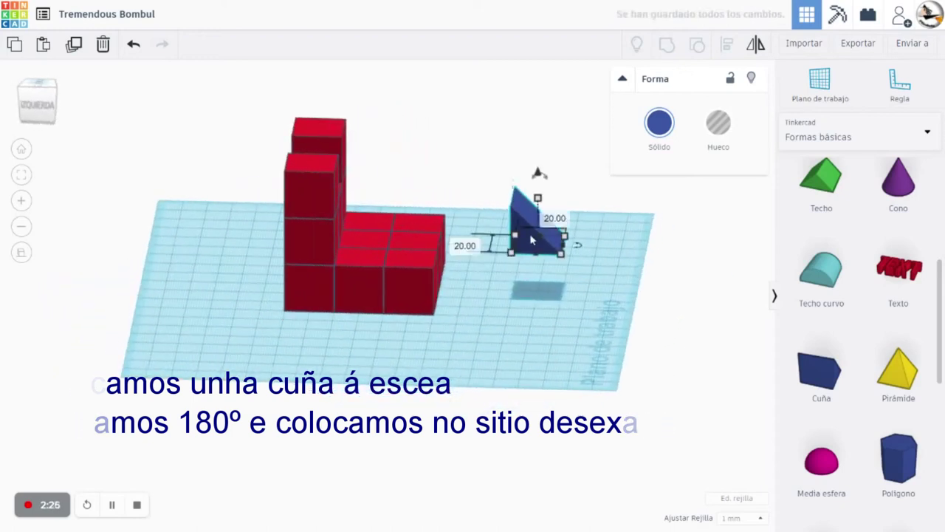
pyautogui.moveTo(528, 245); pyautogui.dragTo(356, 245)
pyautogui.moveTo(528, 352); pyautogui.dragTo(306, 347, button='right')
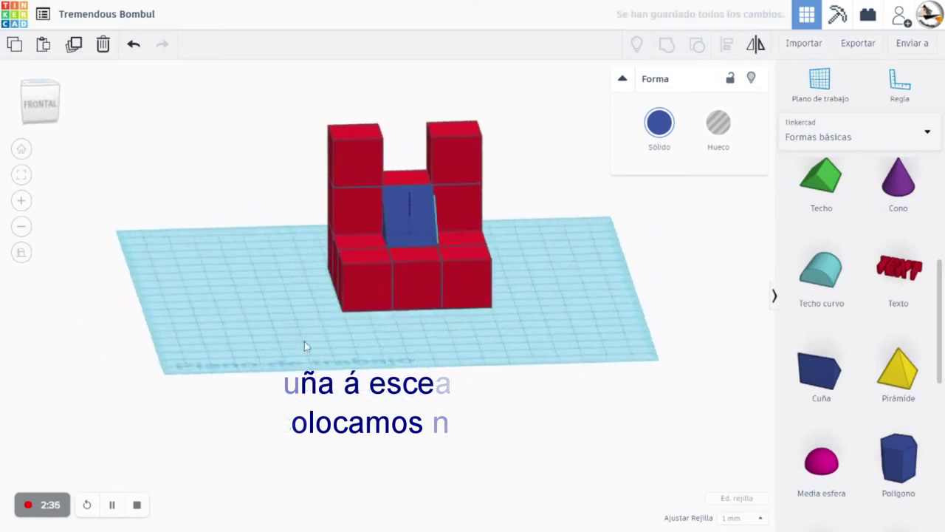
# Step: Select all the cubes and the wedge and group them into one solid
pyautogui.moveTo(258, 279); pyautogui.dragTo(239, 172, button='right')
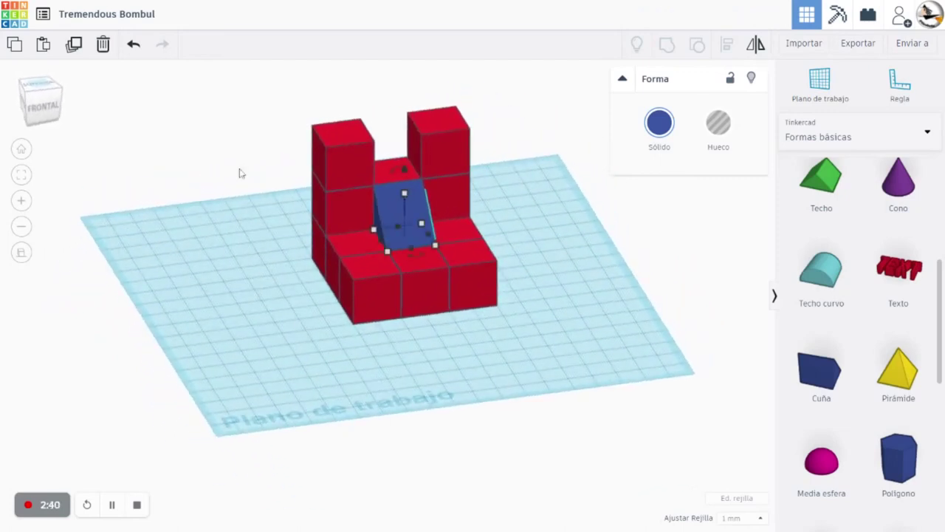
pyautogui.moveTo(287, 146); pyautogui.dragTo(556, 368)
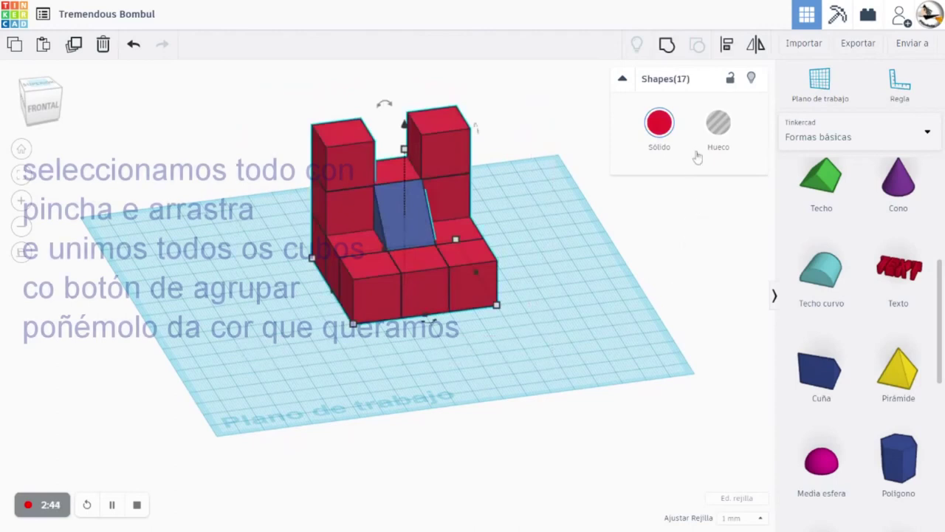
pyautogui.click(668, 47)
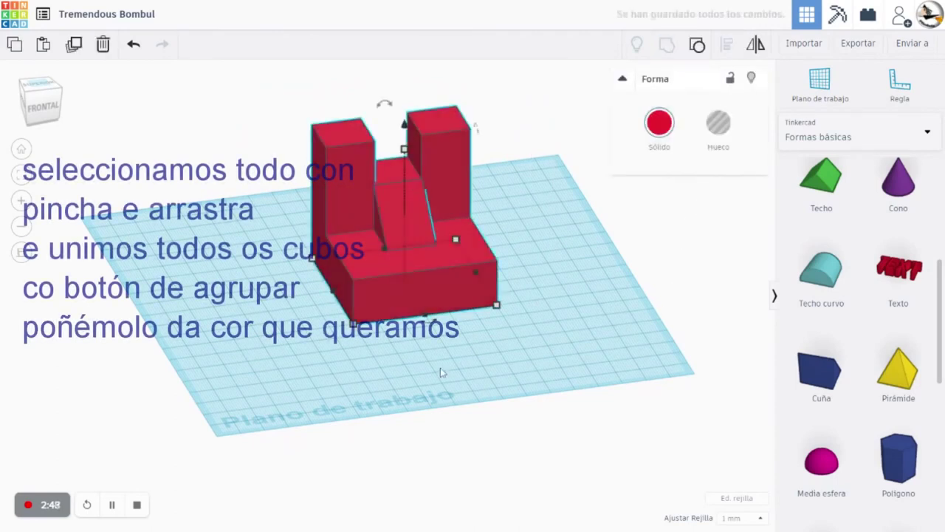
pyautogui.moveTo(476, 404); pyautogui.dragTo(440, 395, button='right')
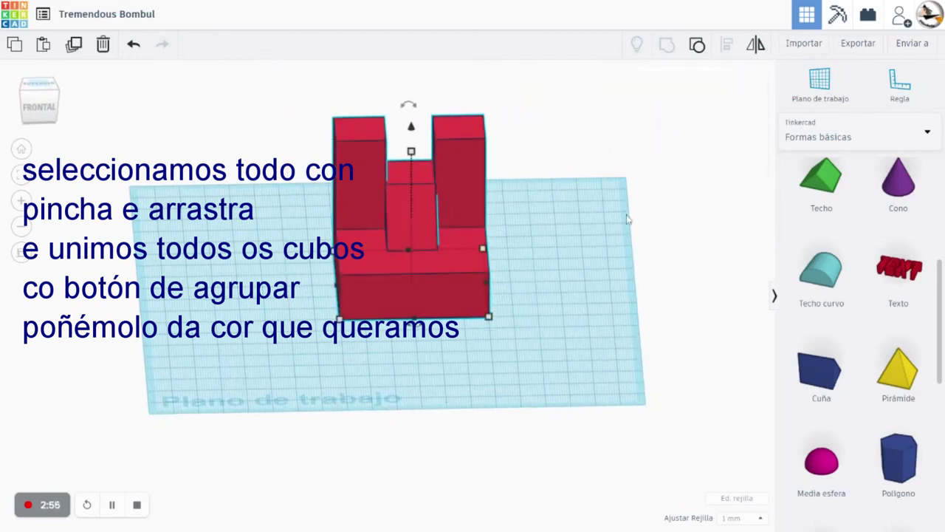
# Step: Recolour the grouped solid yellow with a custom colour and deselect it
pyautogui.click(670, 124)
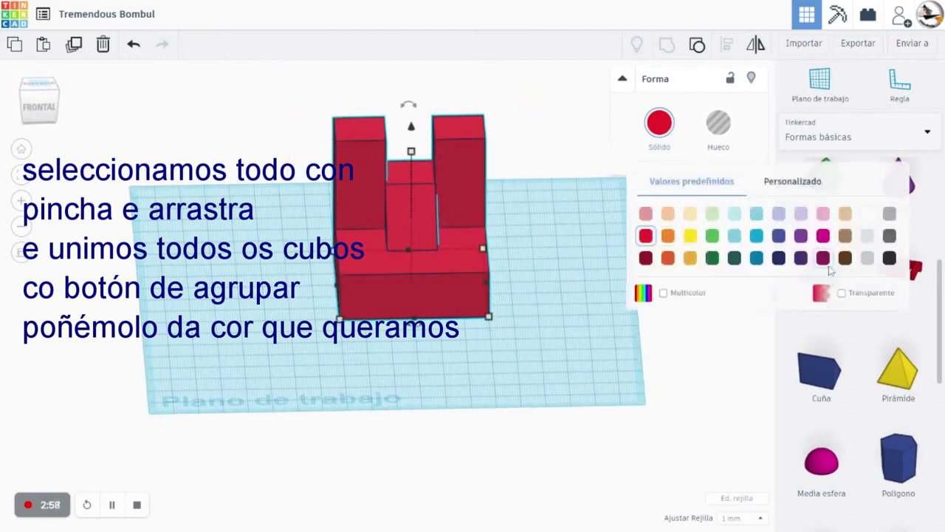
pyautogui.click(794, 182)
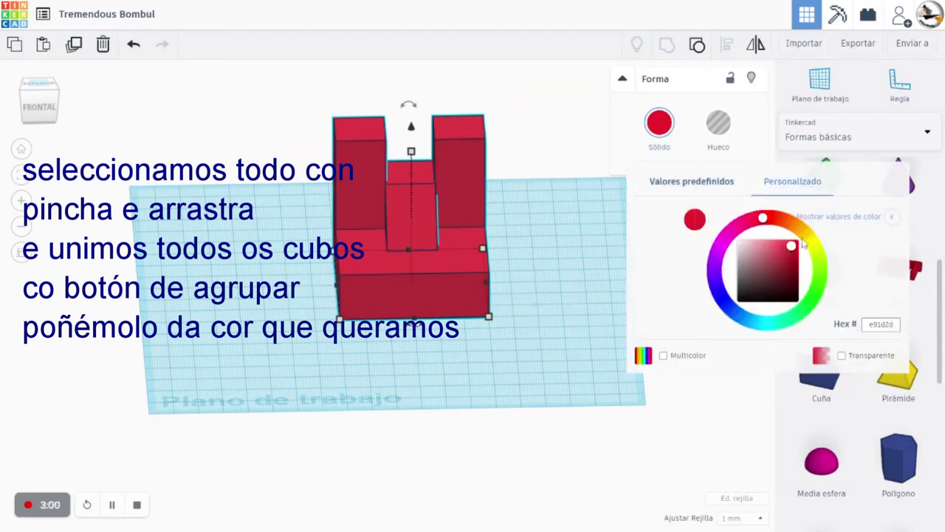
pyautogui.moveTo(764, 220); pyautogui.dragTo(807, 235)
pyautogui.click(604, 358)
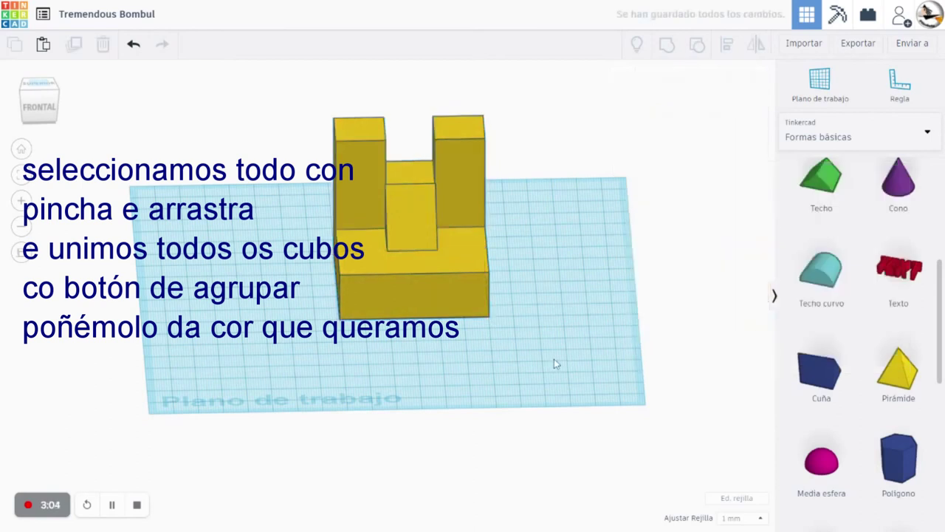
# Step: Examine the solid's outline in the orthographic top, right, front and left views
pyautogui.click(38, 84)
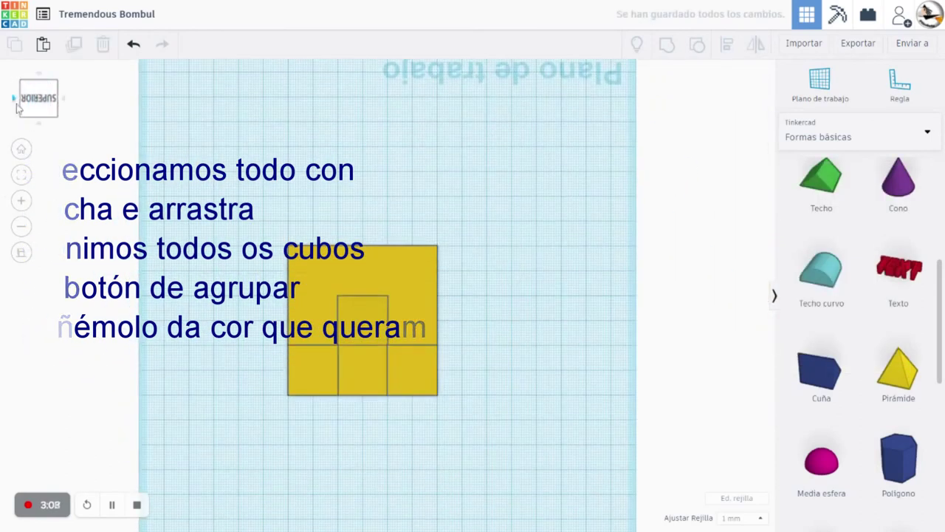
pyautogui.click(14, 103)
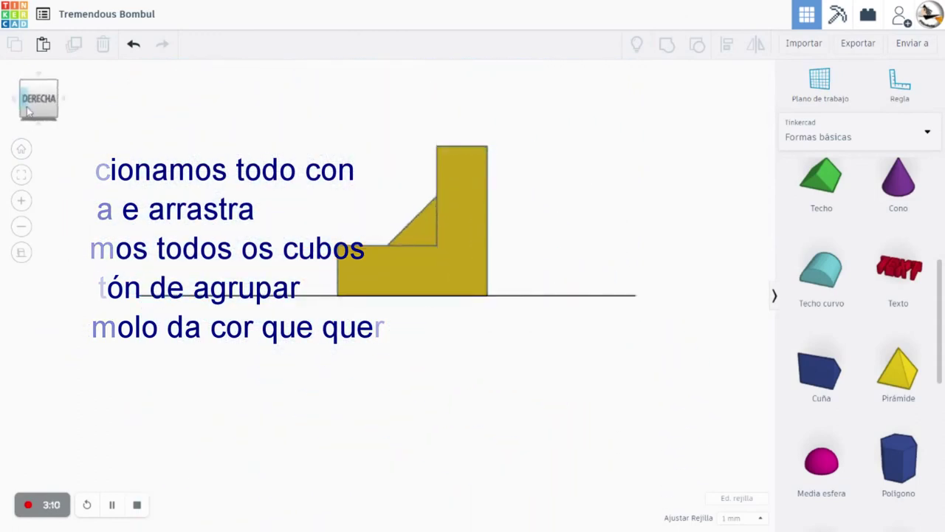
pyautogui.click(16, 104)
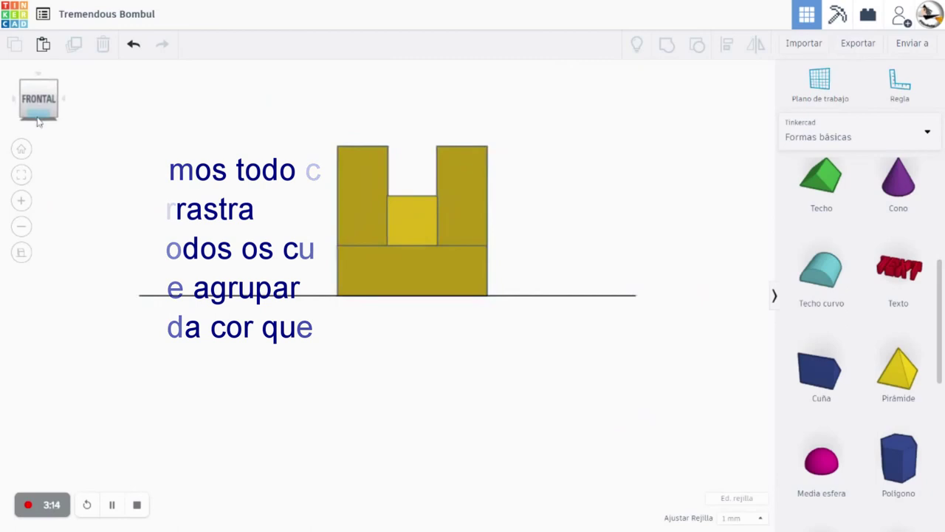
pyautogui.click(38, 74)
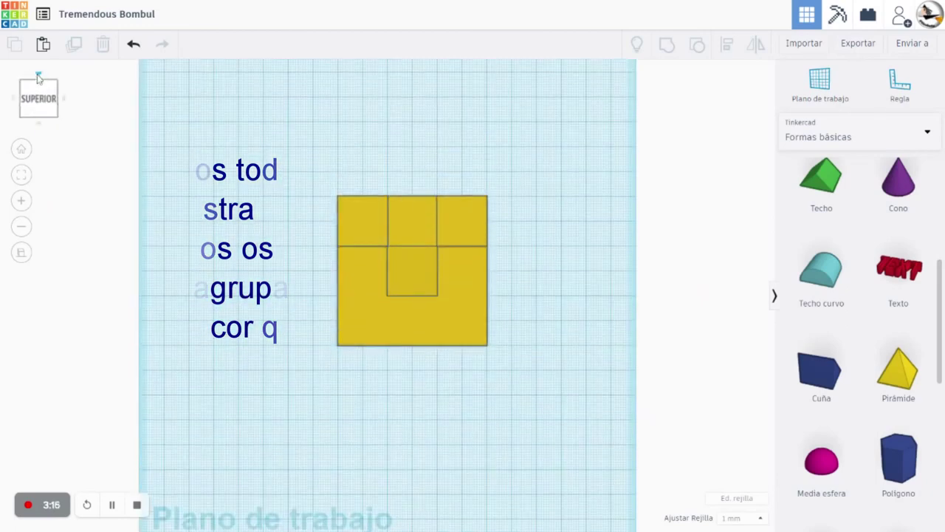
pyautogui.click(38, 121)
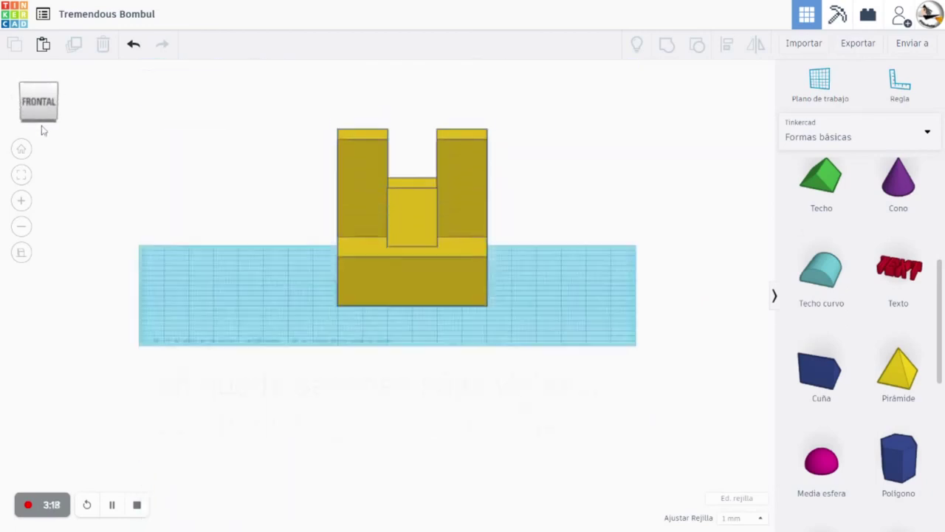
pyautogui.click(13, 100)
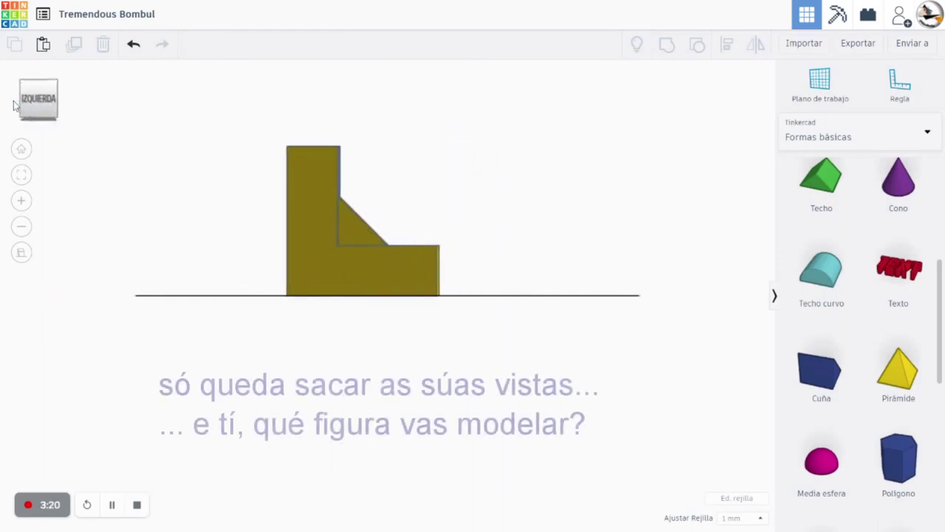
pyautogui.click(63, 101)
pyautogui.click(62, 101)
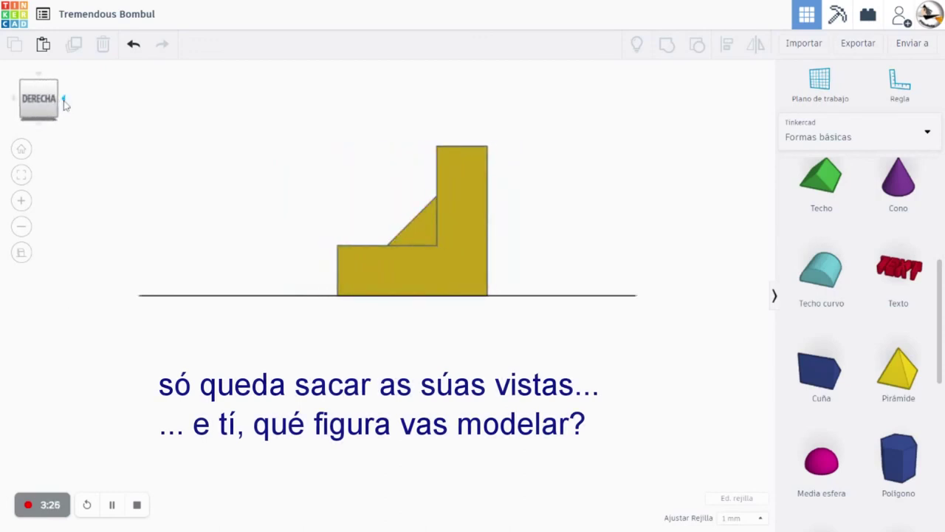
pyautogui.click(13, 101)
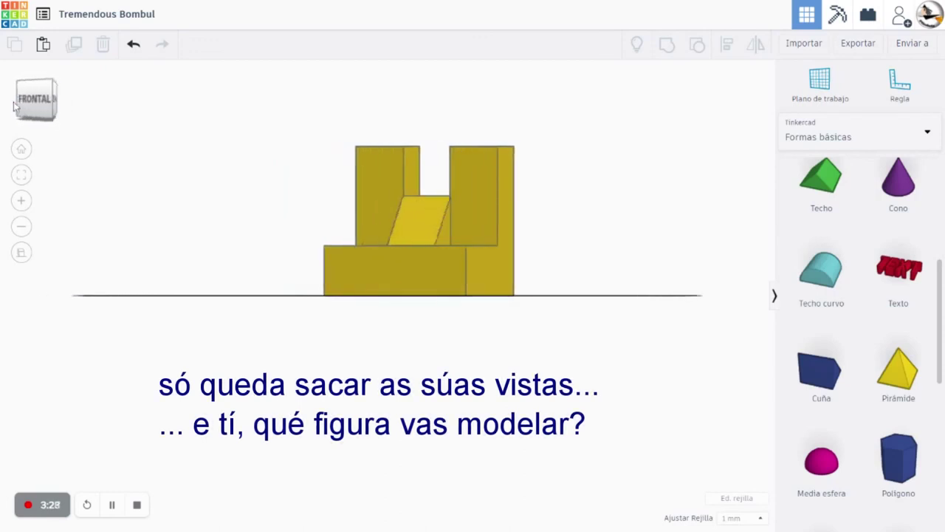
pyautogui.click(39, 76)
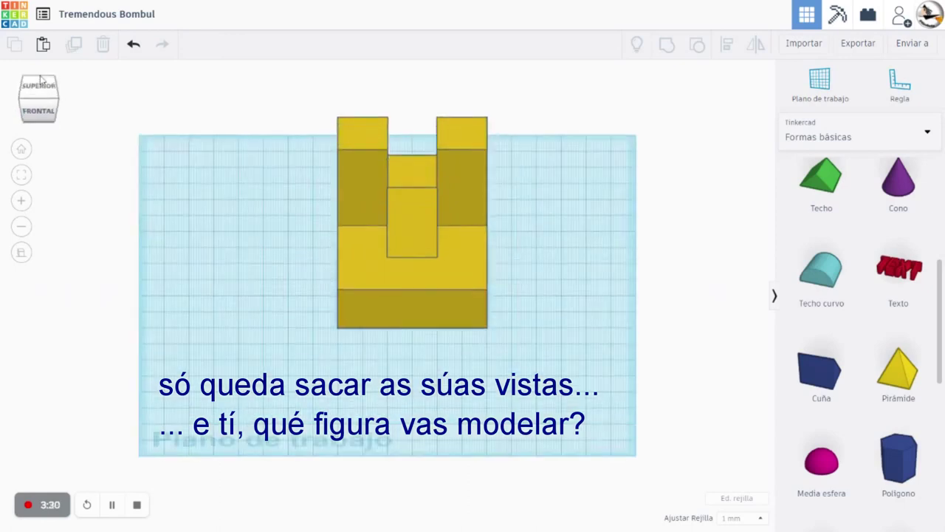
# Step: Inspect the finished solid from its front-right corner, slightly above the workplane, in perspective projection
pyautogui.moveTo(303, 427); pyautogui.dragTo(199, 307, button='right')
pyautogui.click(20, 253)
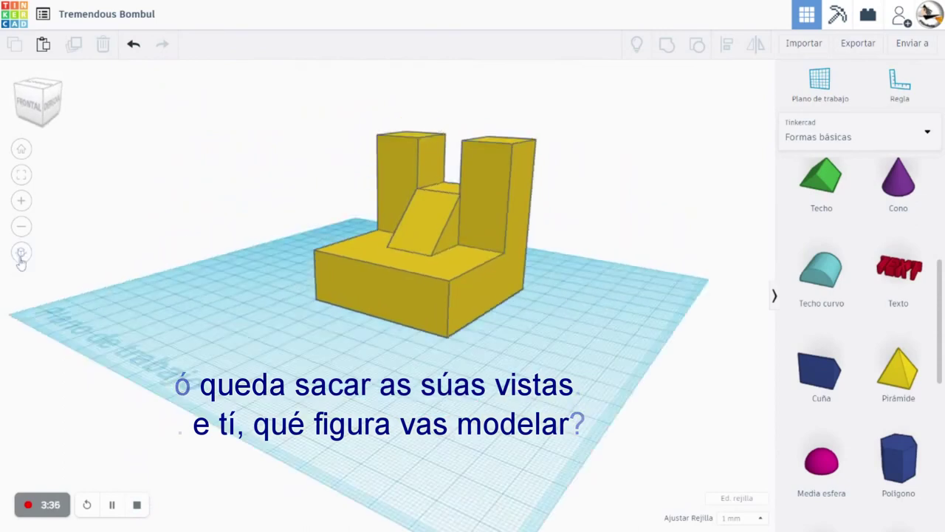